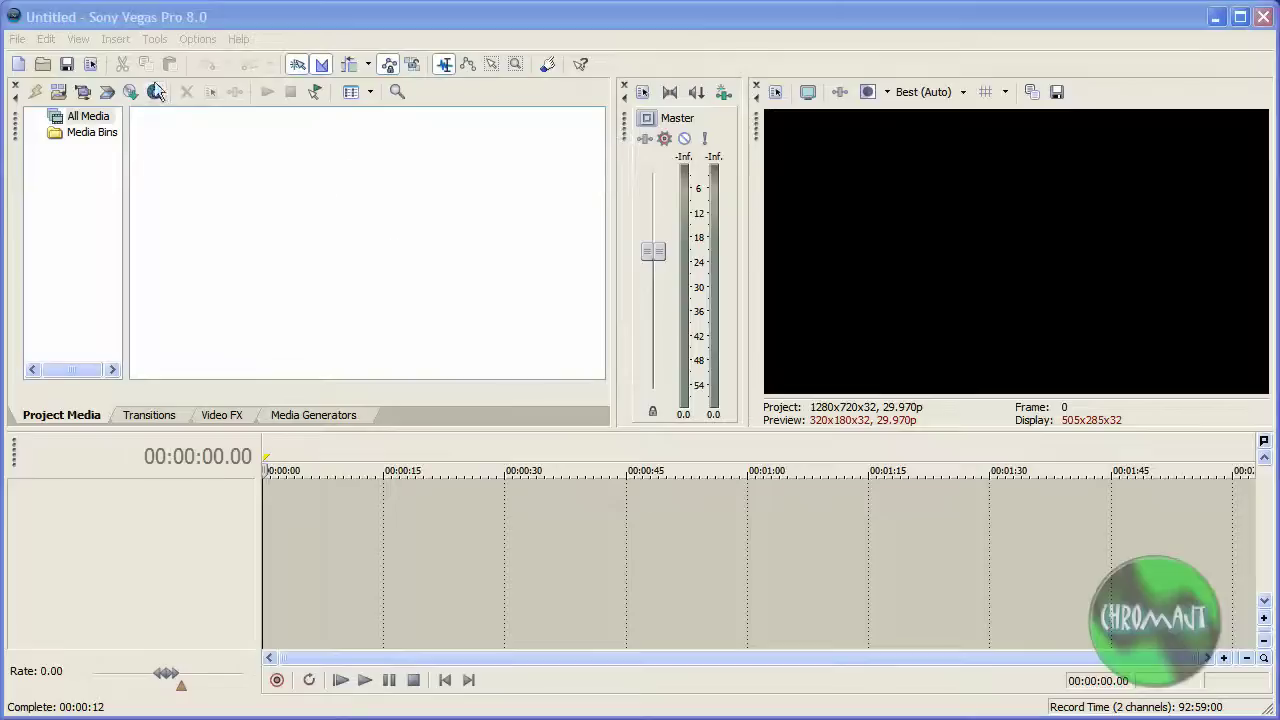
# Import the video 20090627094559.mpg from the 6-27-2009 folder into the project media.
pyautogui.click(67, 89)
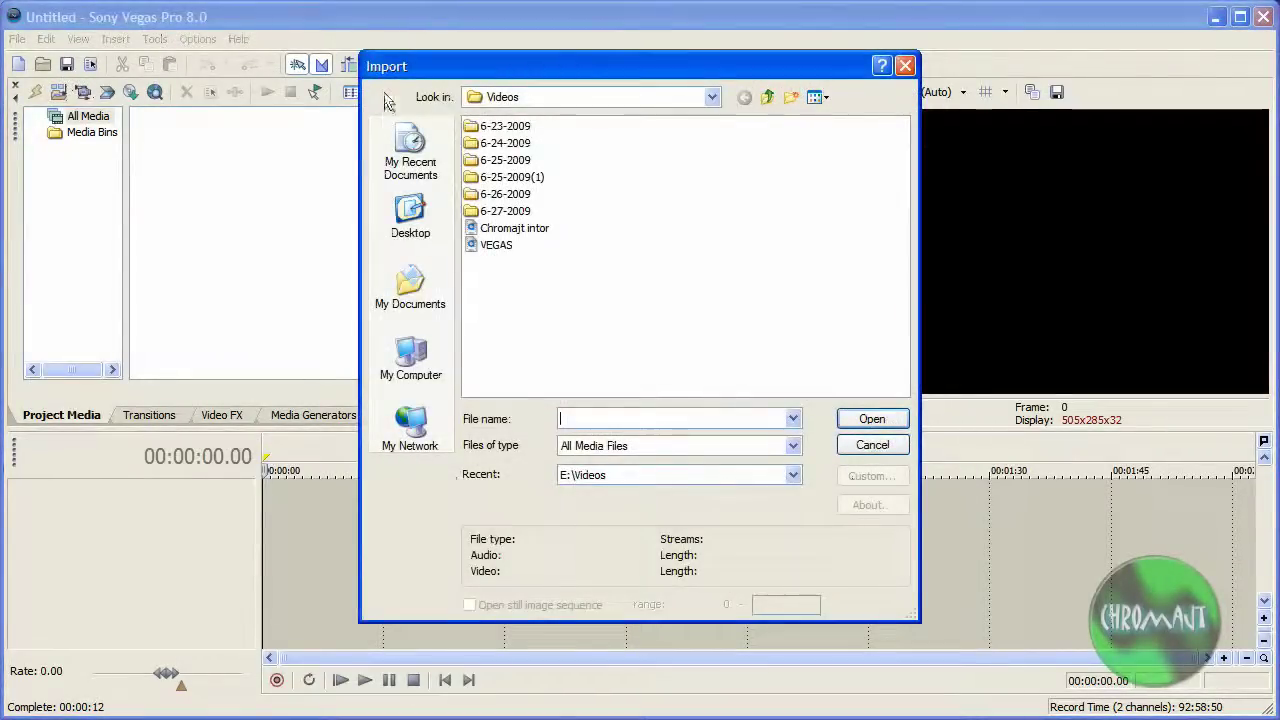
pyautogui.doubleClick(505, 211)
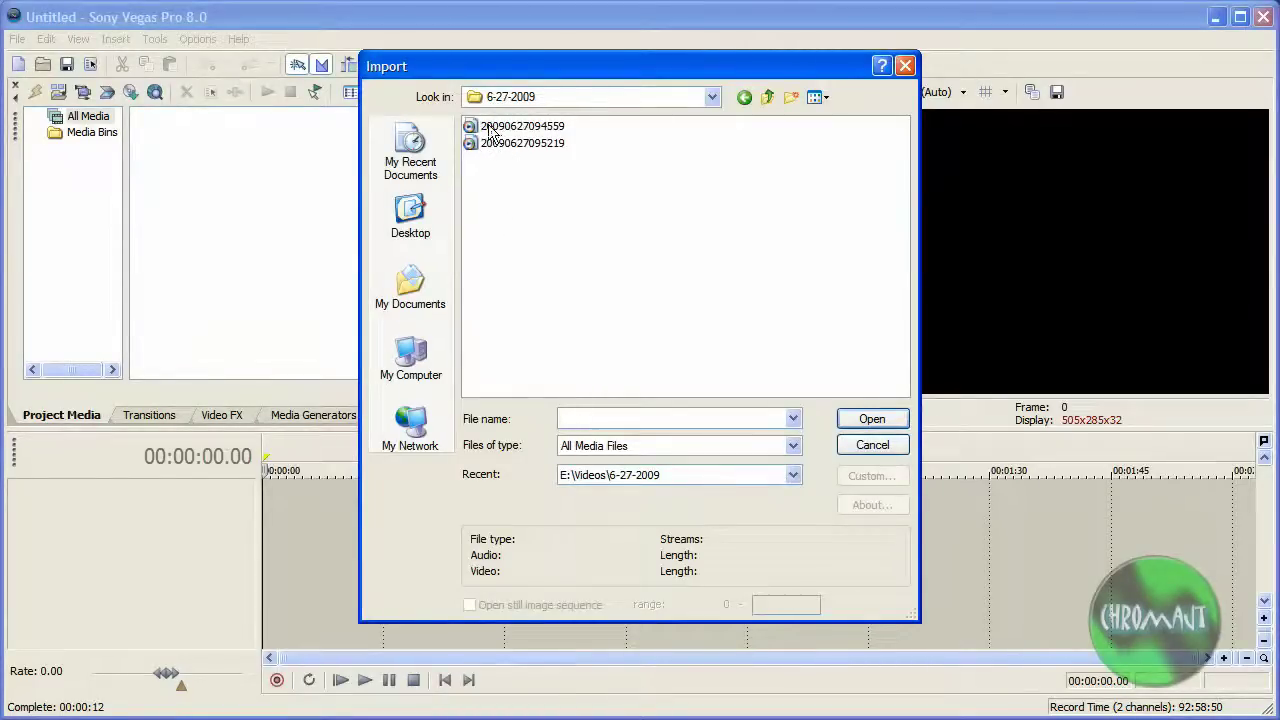
pyautogui.doubleClick(489, 127)
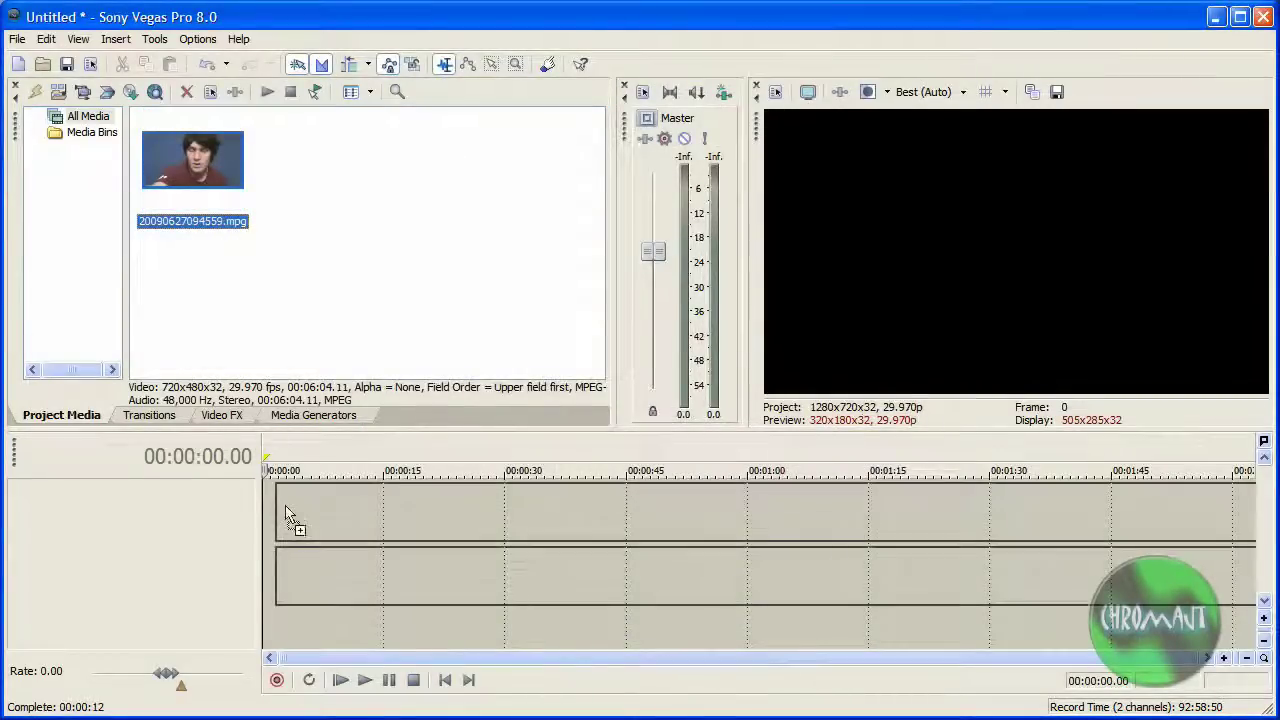
# Place the clip on the timeline, split it at 25 seconds, delete the extra pieces, and move the rest to 0:00.
pyautogui.moveTo(230, 241); pyautogui.dragTo(286, 516)
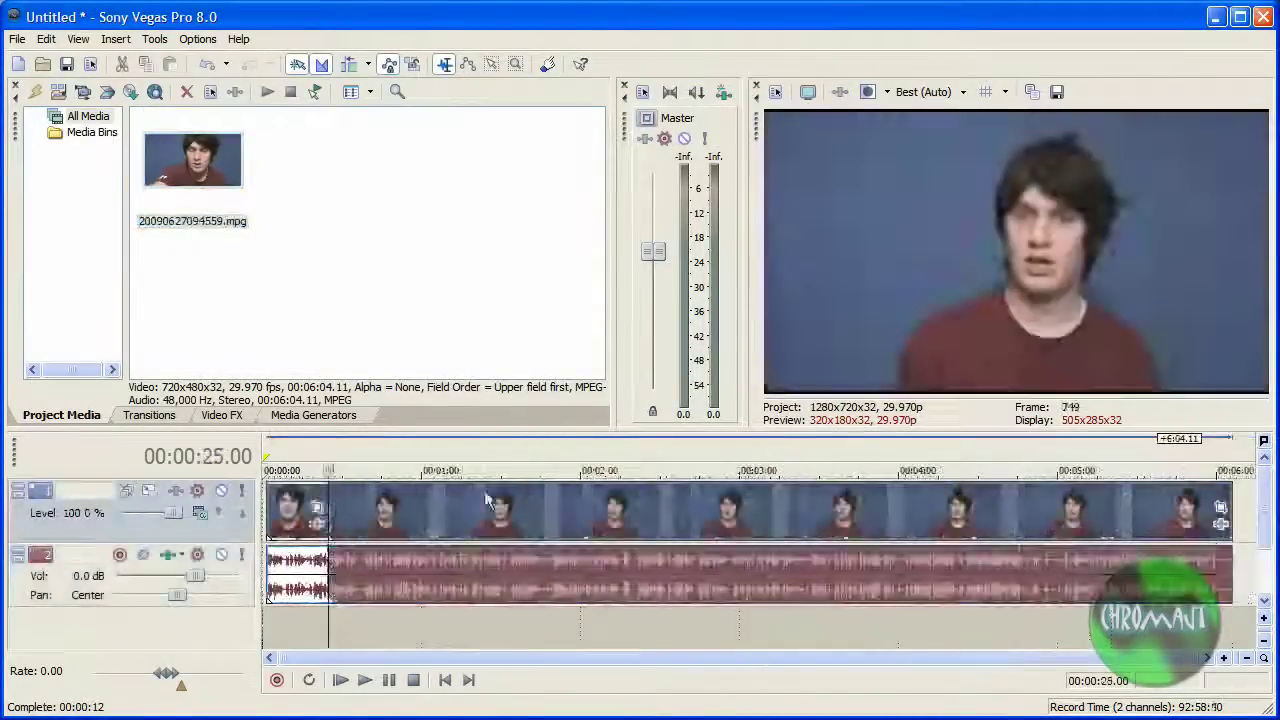
pyautogui.press('s')
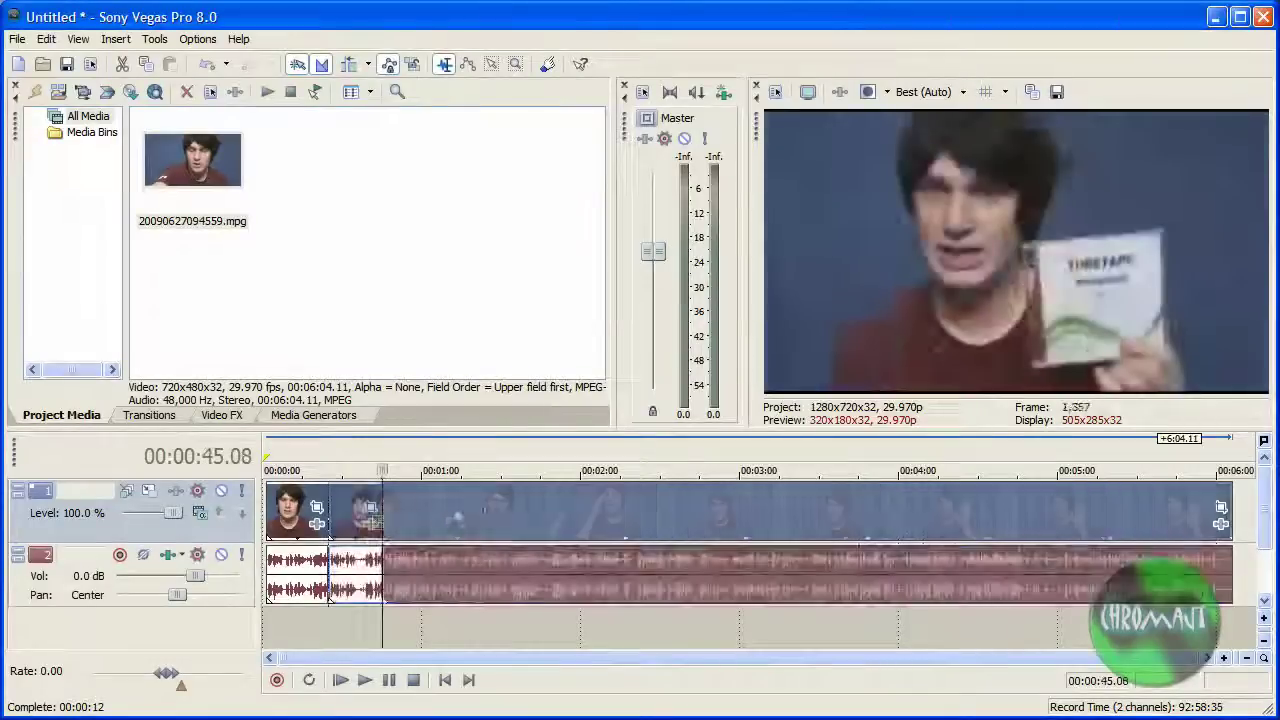
pyautogui.click(483, 507)
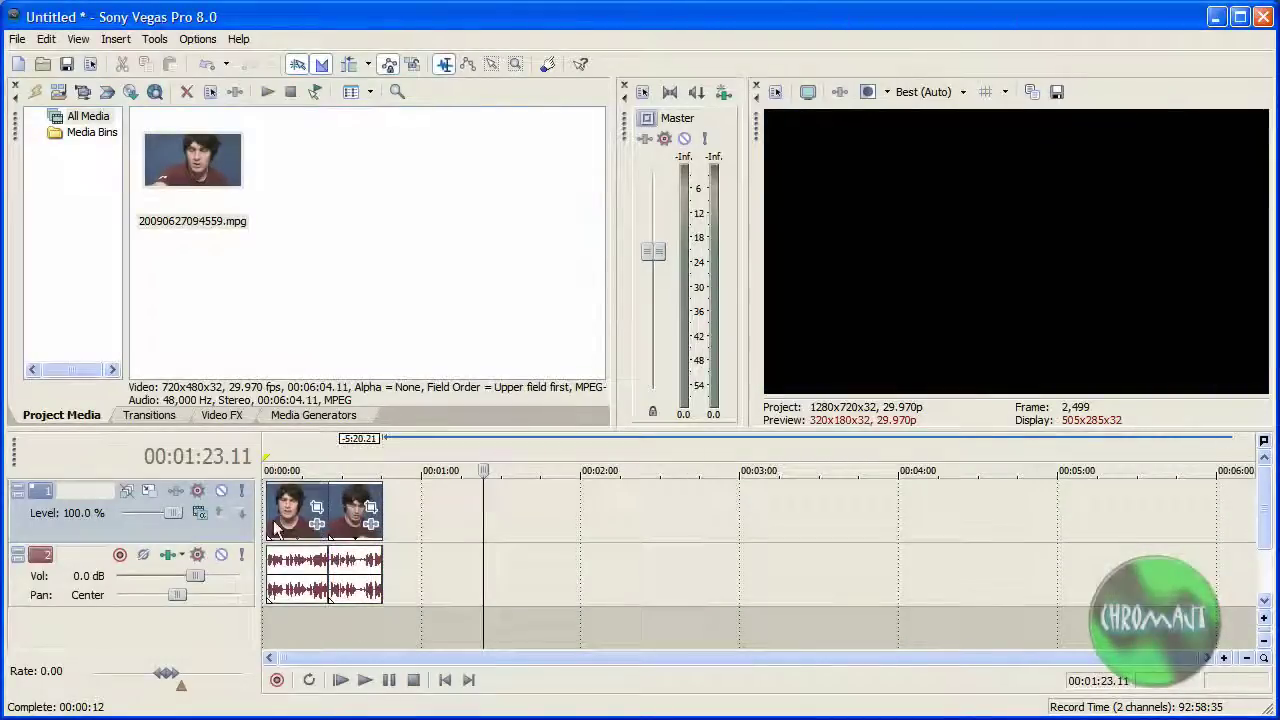
pyautogui.click(268, 510)
pyautogui.press('Delete')
pyautogui.moveTo(368, 510); pyautogui.dragTo(233, 509)
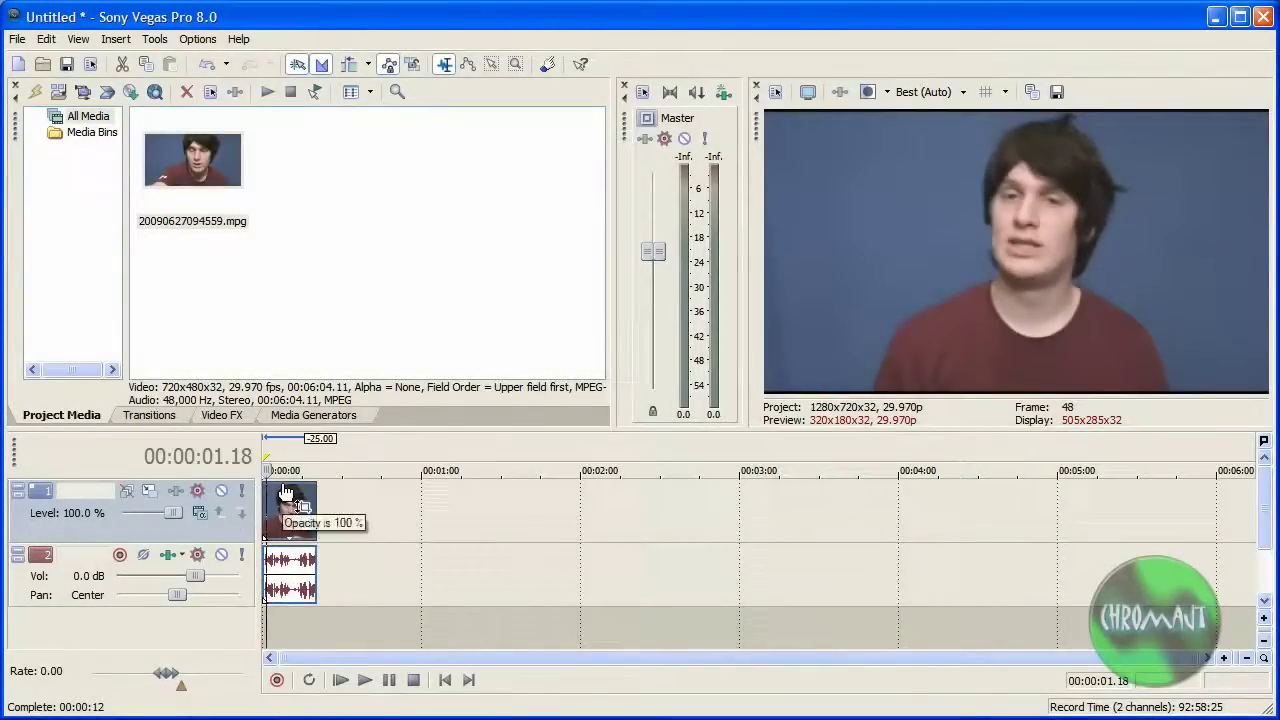
# Ctrl-drag the clip's right edge to speed it up, then stretch it back to about 0:20.
pyautogui.press('Home')
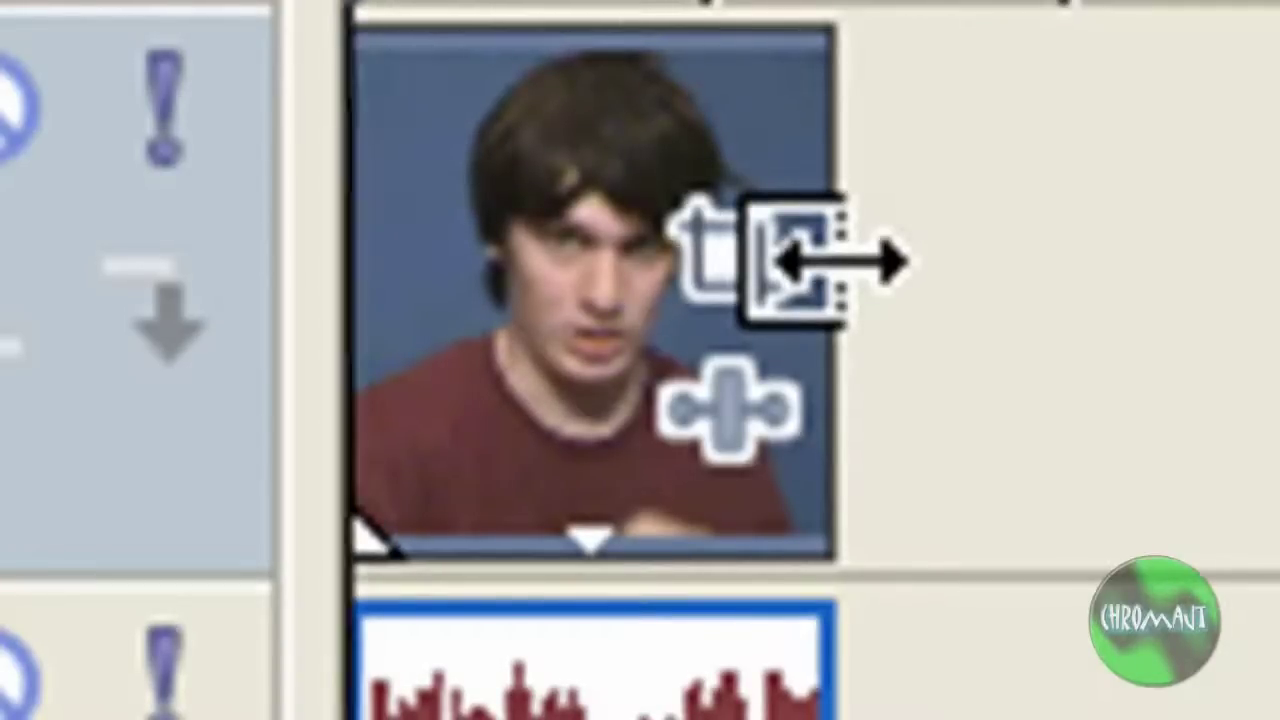
pyautogui.press('ctrl')
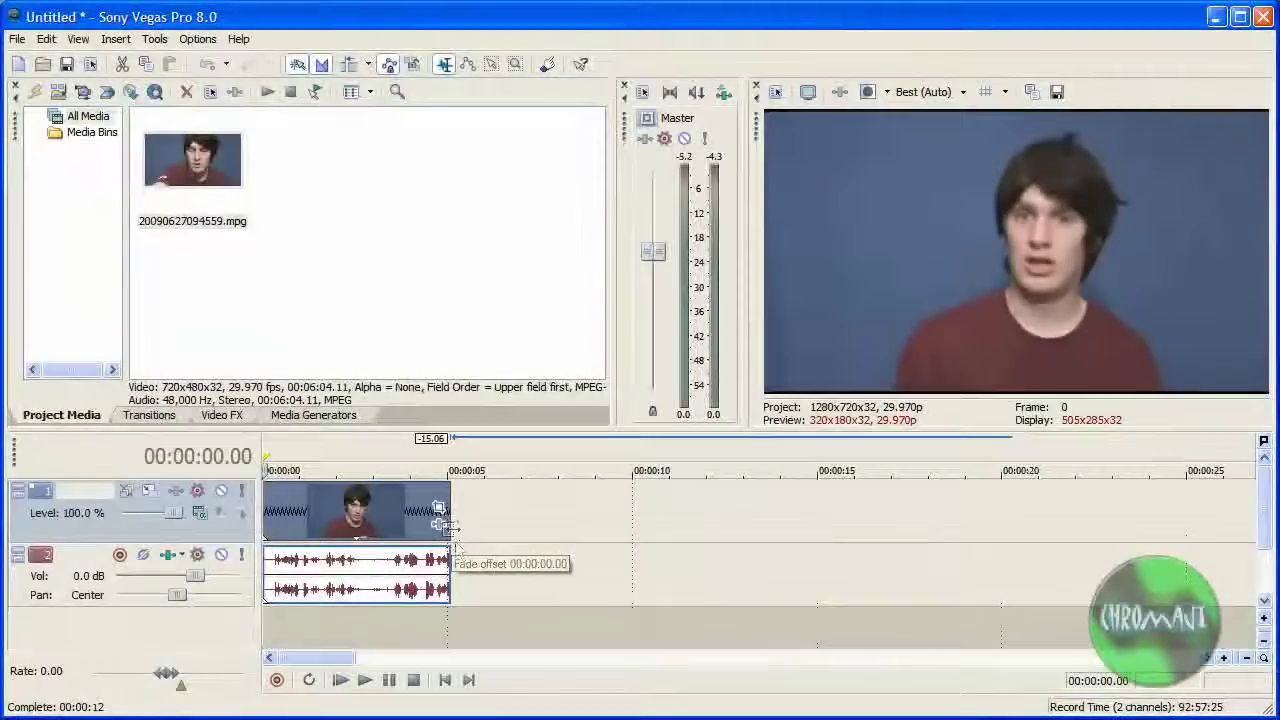
pyautogui.moveTo(447, 517); pyautogui.dragTo(1012, 517)
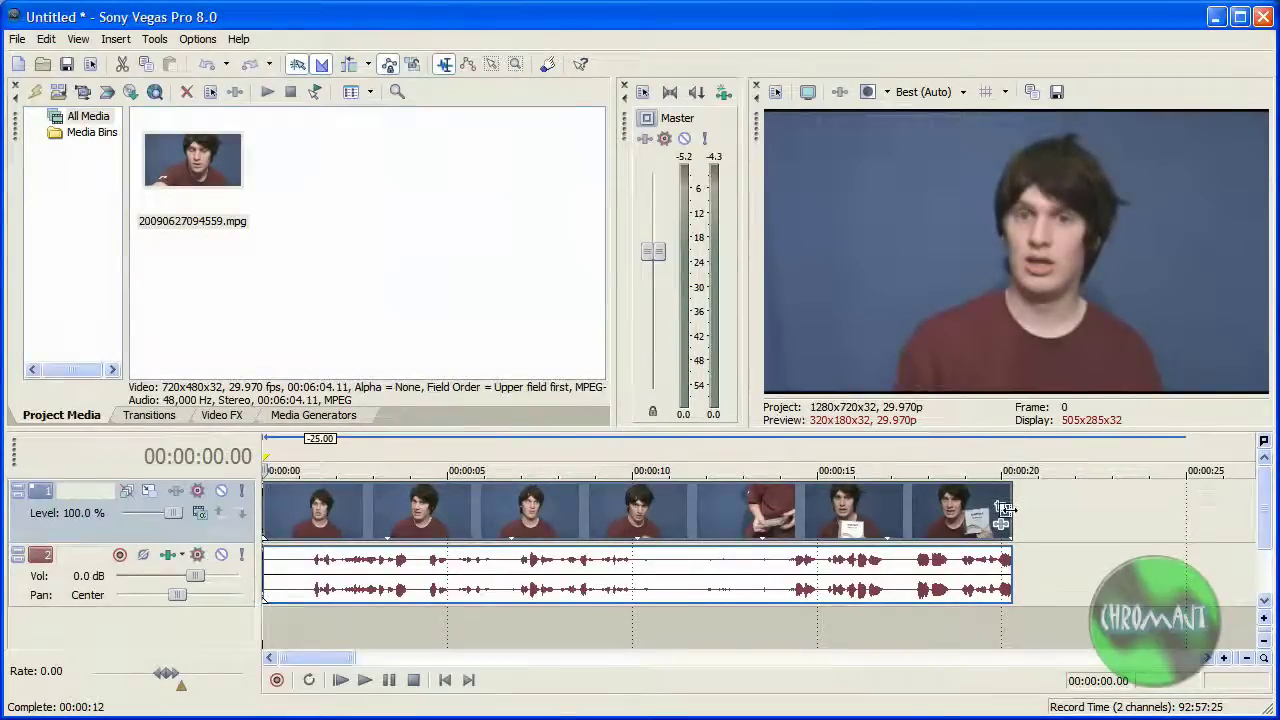
pyautogui.scroll(-10, 959, 510)
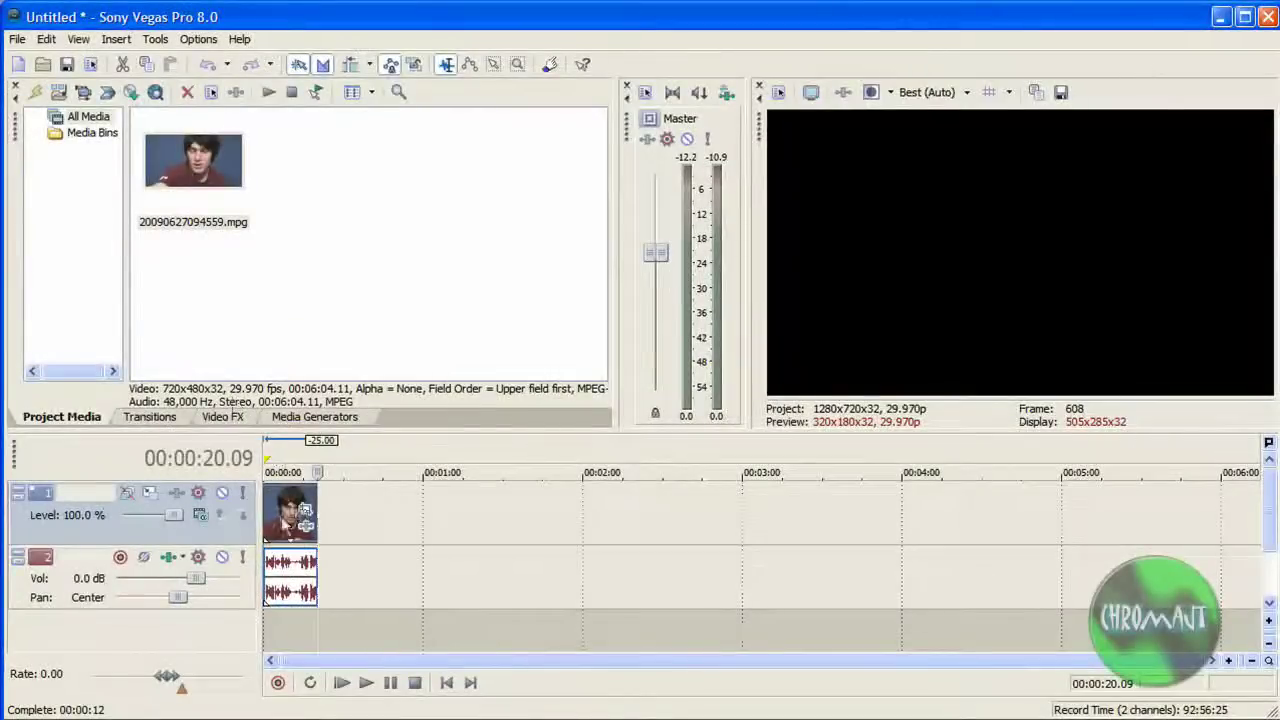
# Zoom the timeline and park the playhead at about 00:00:10.06 in the slowed clip.
pyautogui.click(283, 527)
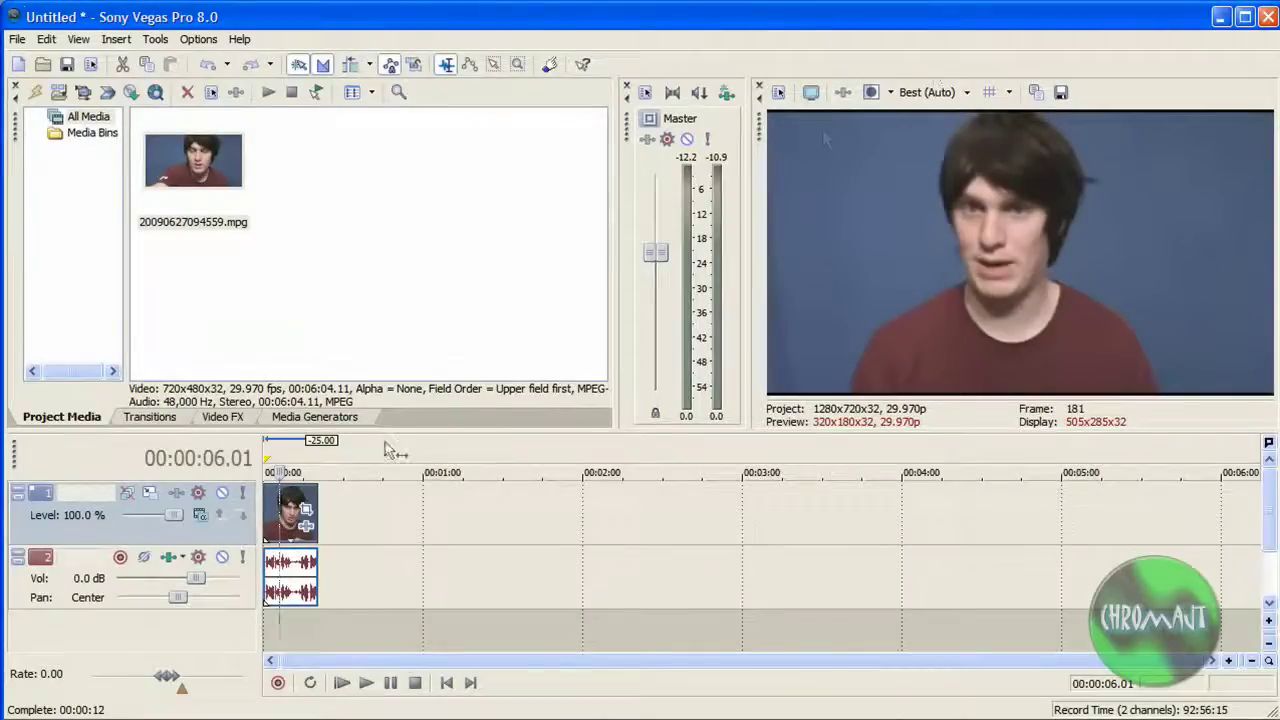
pyautogui.scroll(-3, 296, 531)
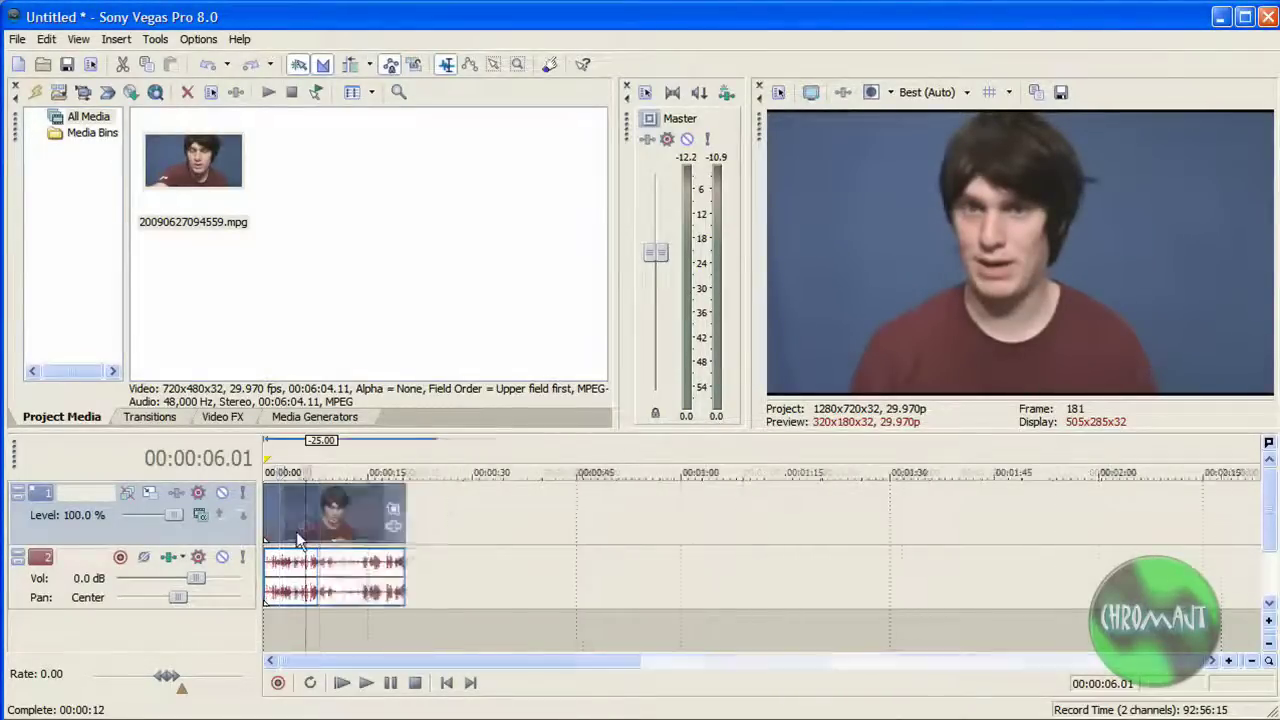
pyautogui.scroll(-3, 296, 531)
pyautogui.scroll(-3, 296, 531)
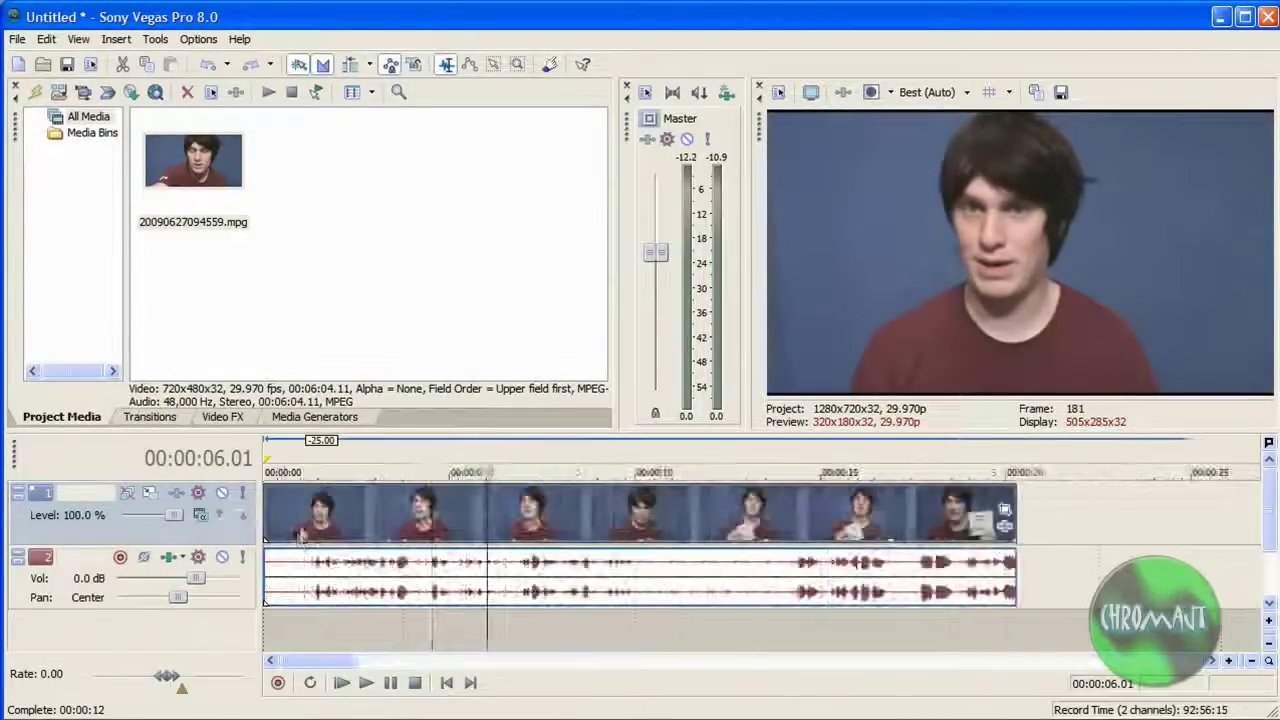
pyautogui.click(675, 520)
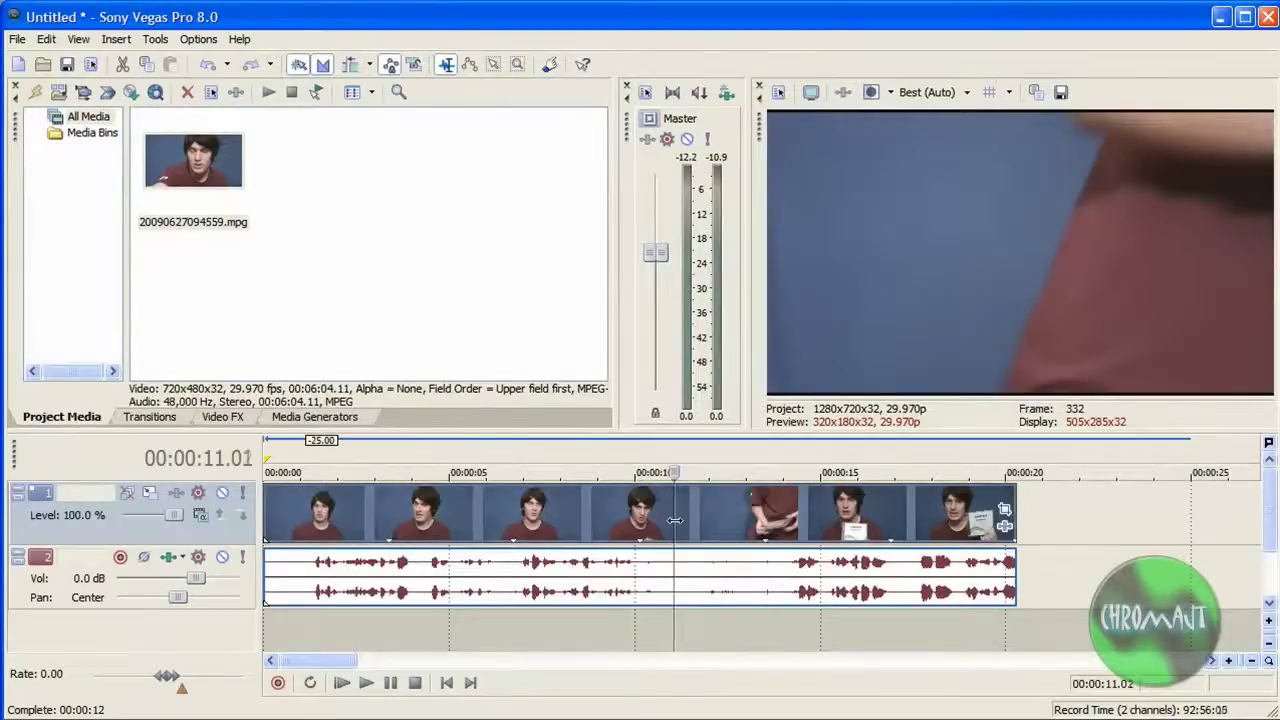
pyautogui.press('Left')
pyautogui.press('Left')
pyautogui.press('Left')
pyautogui.press('Left')
pyautogui.press('Left')
pyautogui.press('Left')
pyautogui.press('Left')
pyautogui.press('Left')
pyautogui.press('Left')
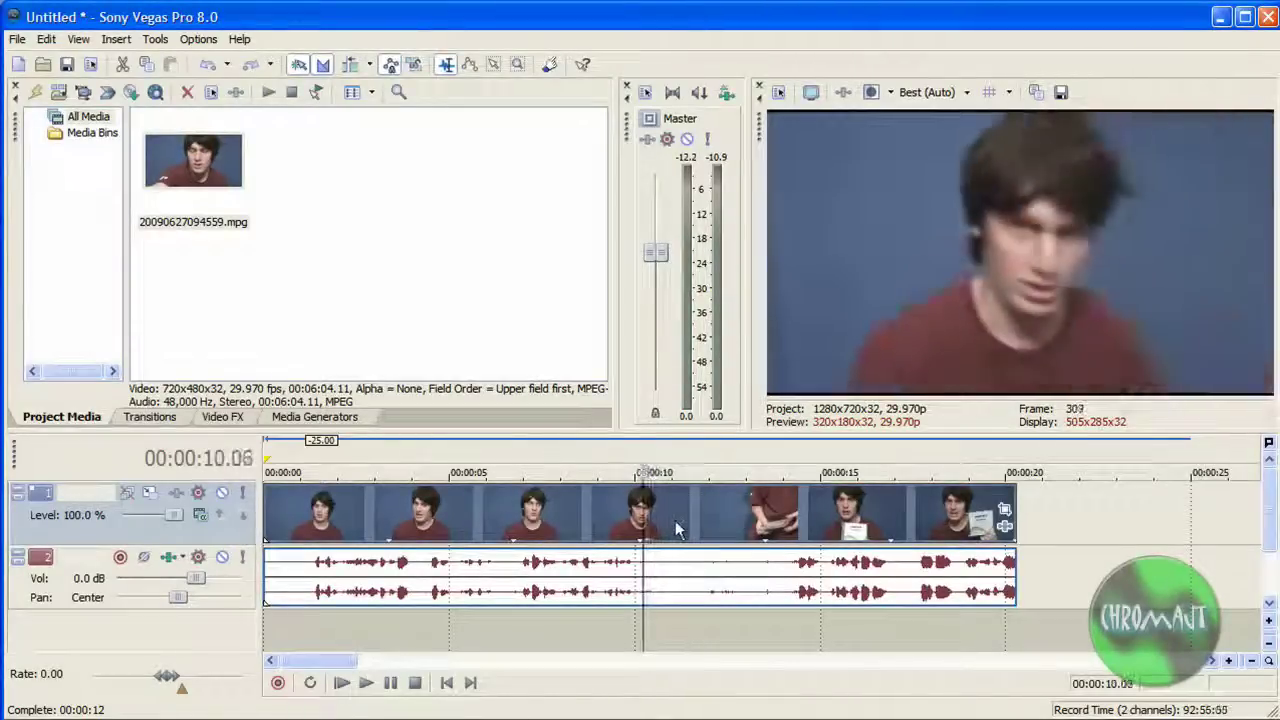
pyautogui.press('Left')
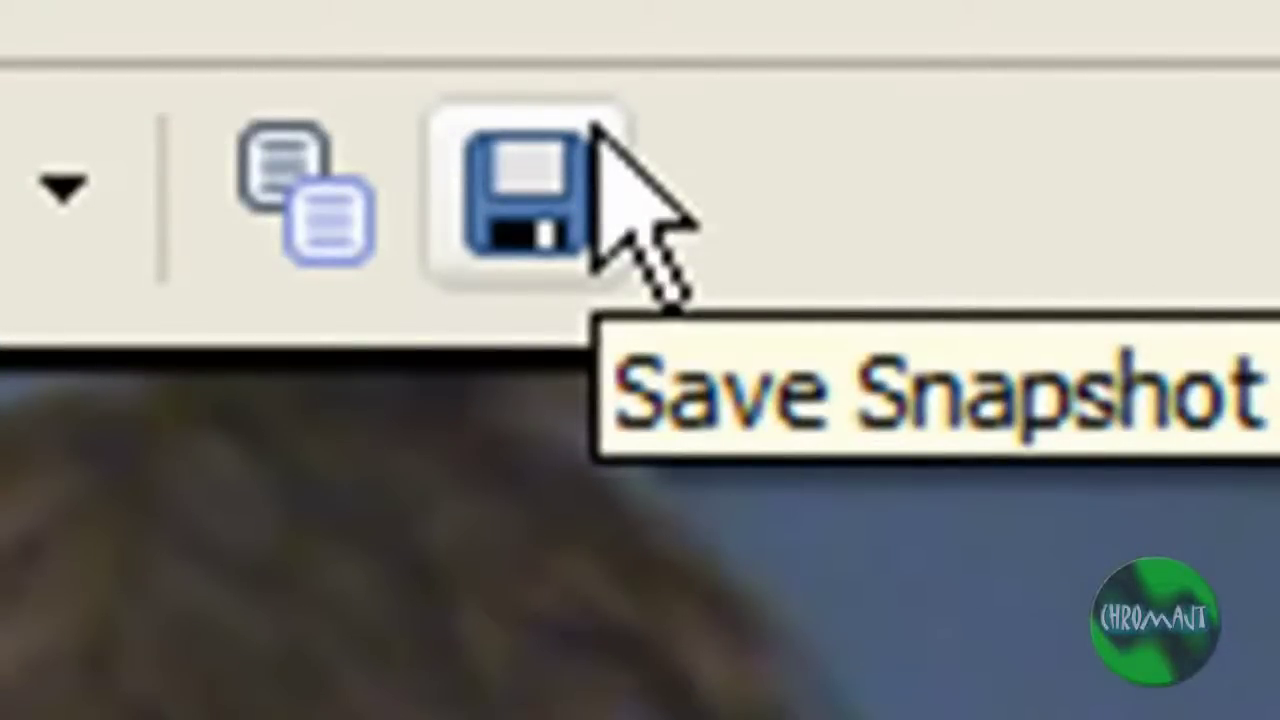
# Save the 10-second frame as snapshot TEST.jpg on the Desktop.
pyautogui.click(598, 128)
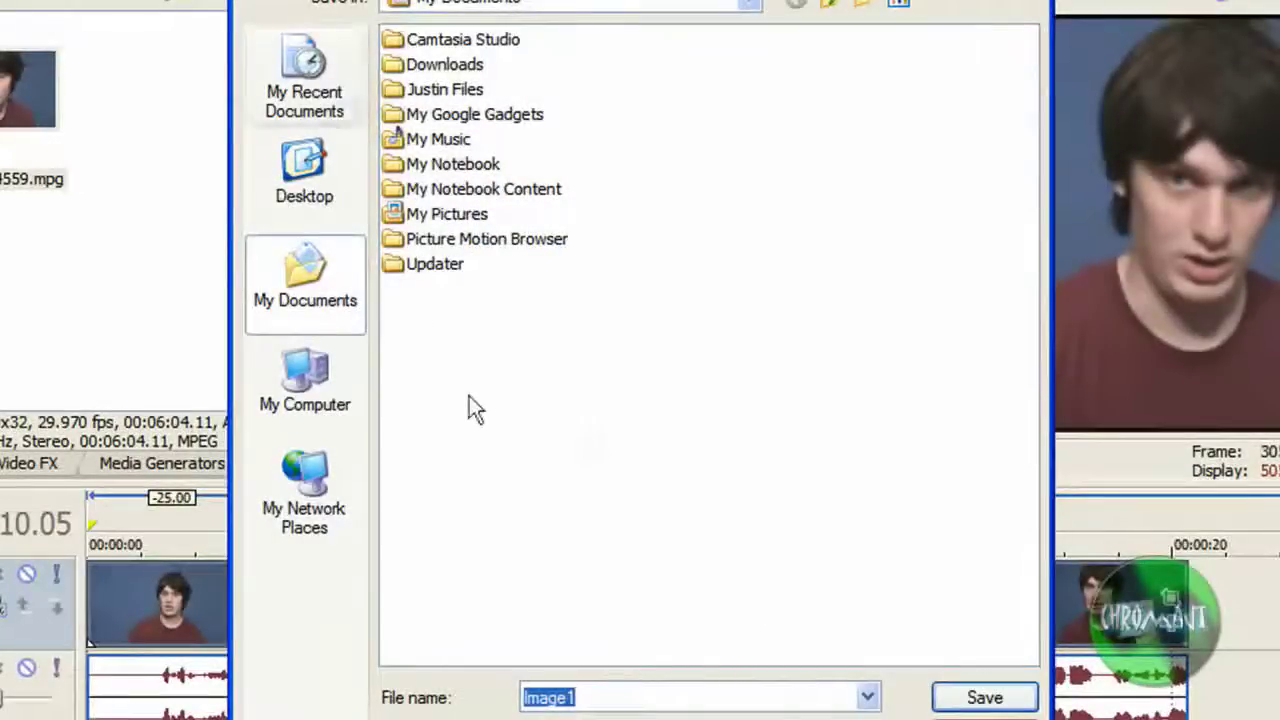
pyautogui.click(318, 200)
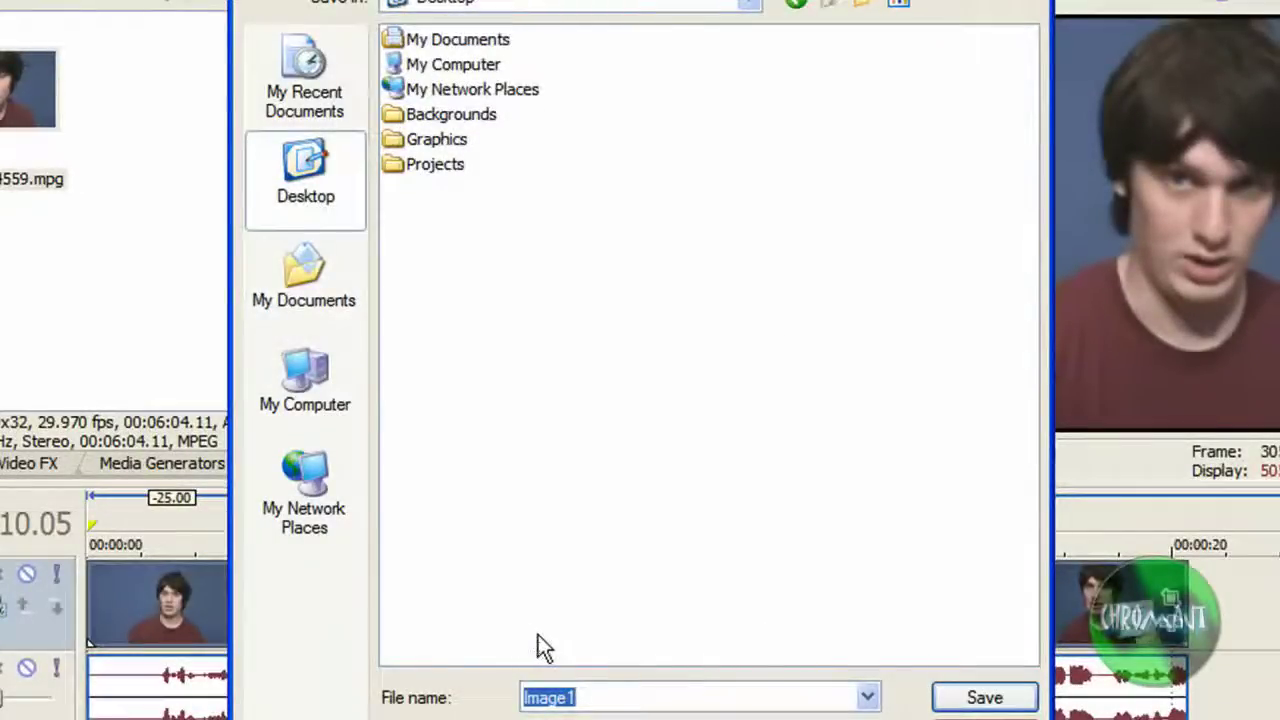
pyautogui.write('M')
pyautogui.press('BackSpace')
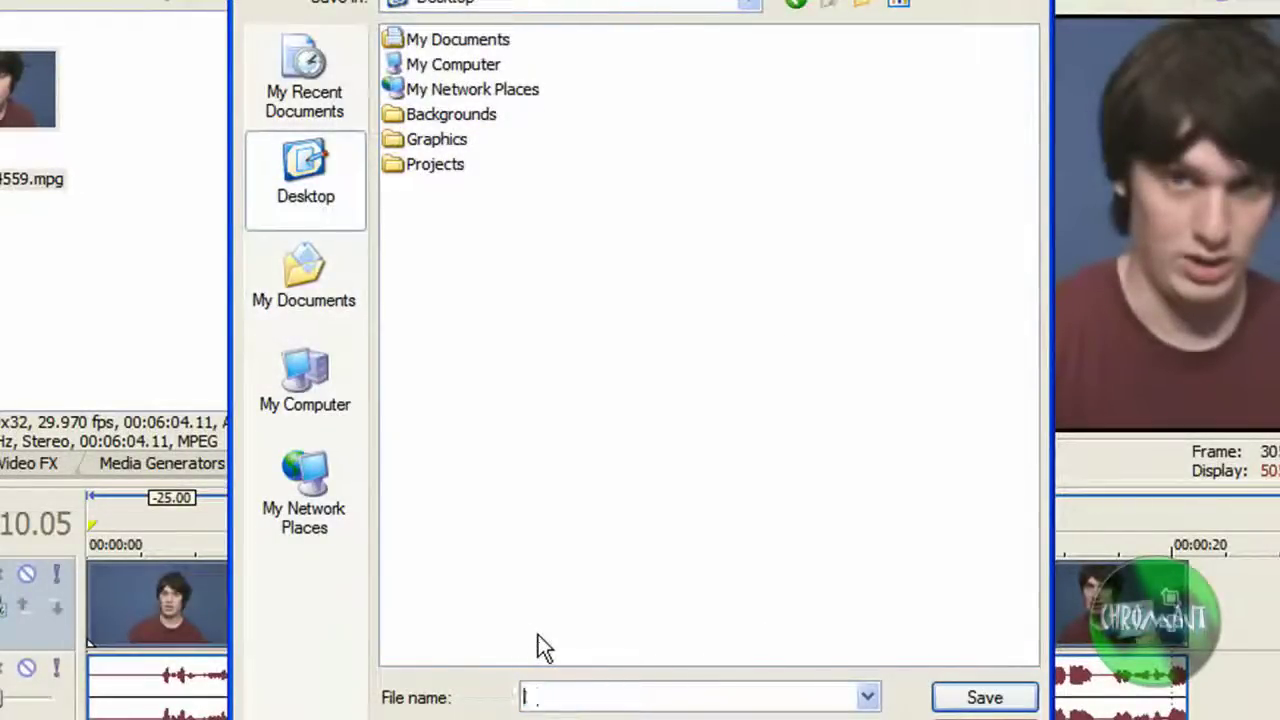
pyautogui.write('TEST')
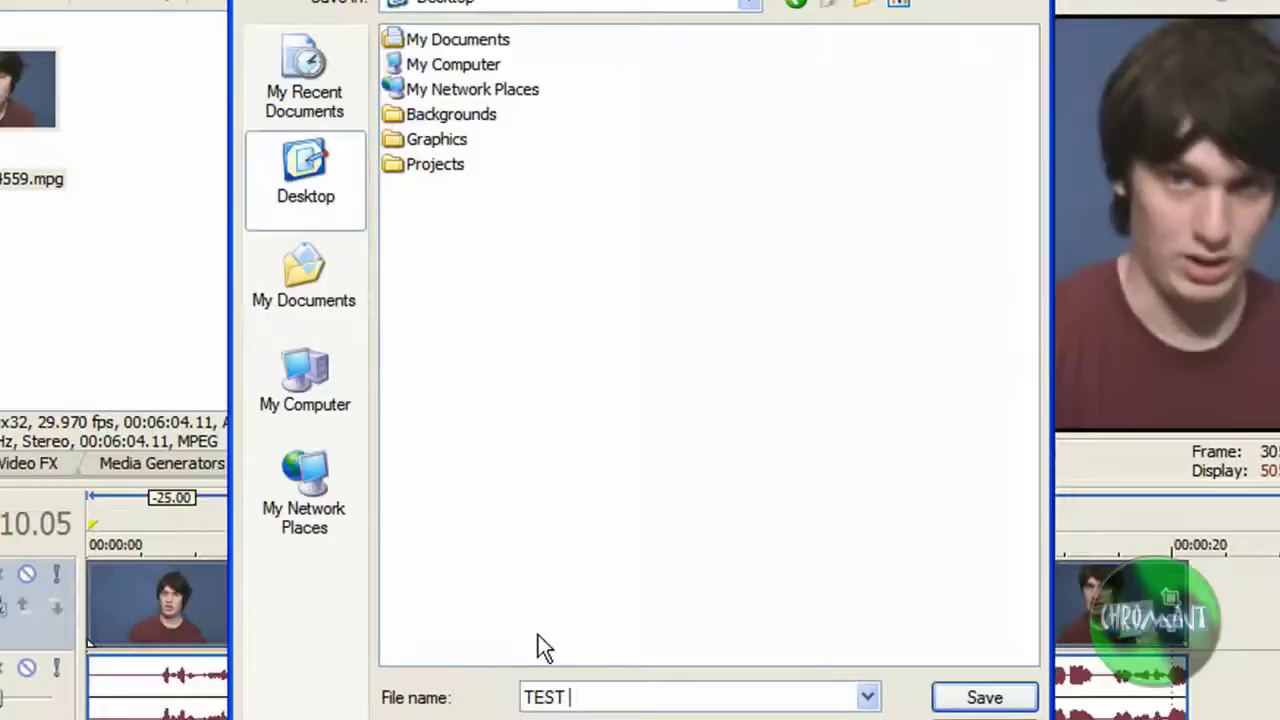
pyautogui.press('Return')
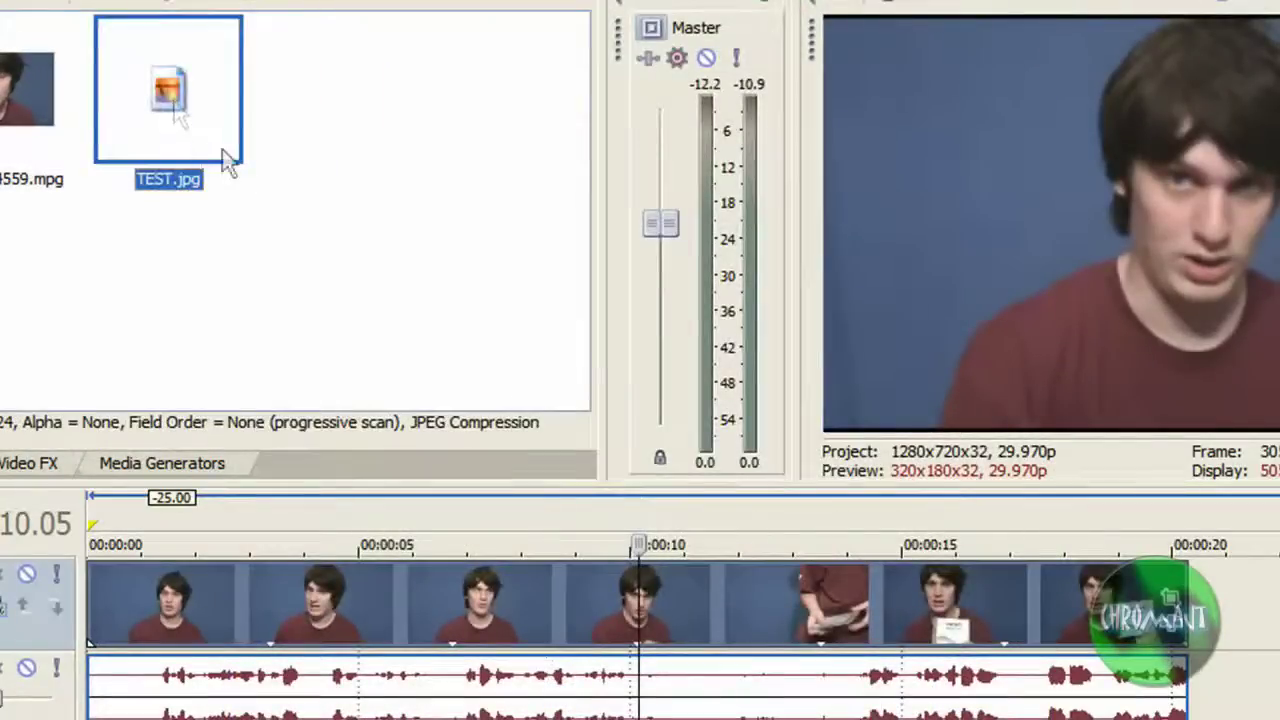
pyautogui.click(323, 195)
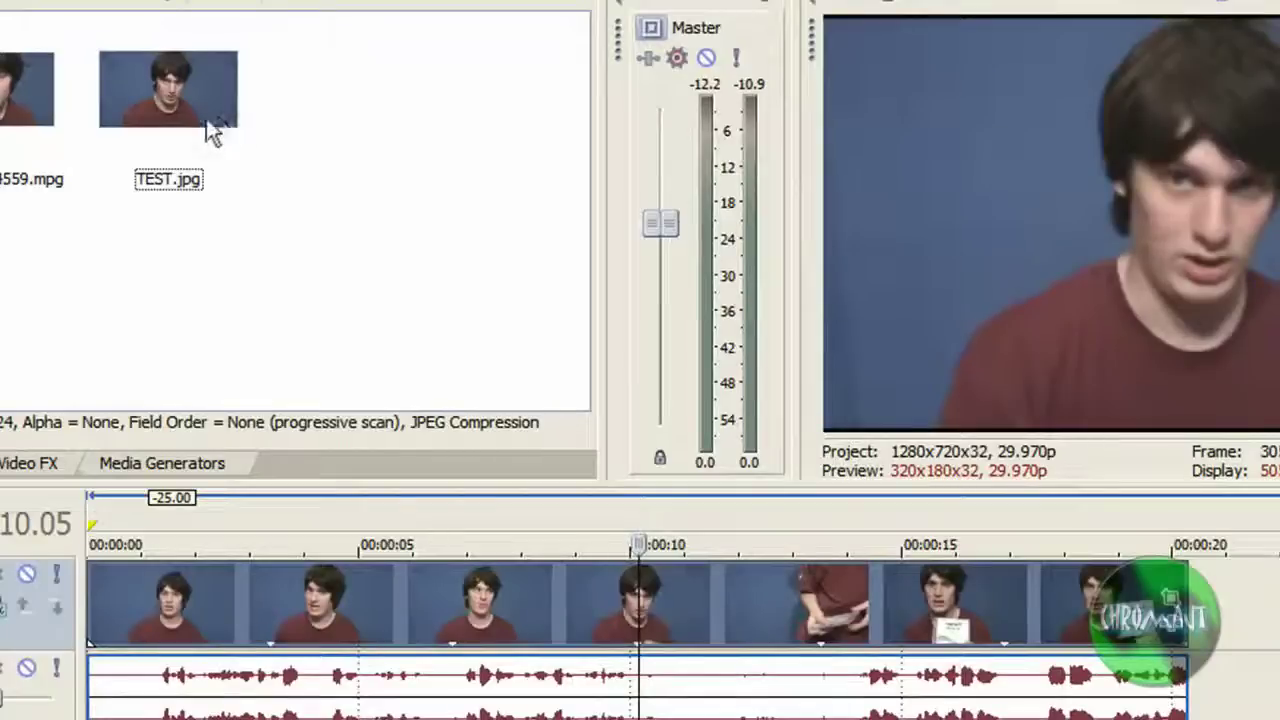
# Split the clip at the 10-second playhead and delete the section after the split.
pyautogui.click(642, 612)
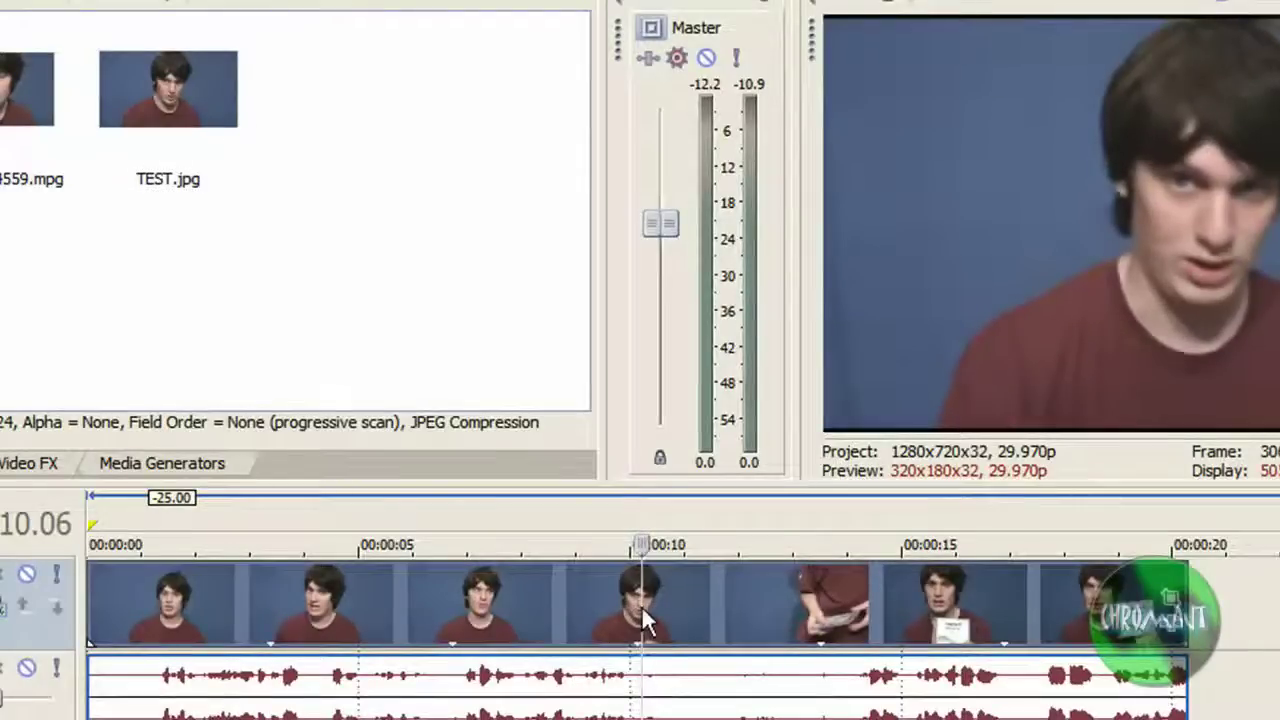
pyautogui.press('s')
pyautogui.press('Delete')
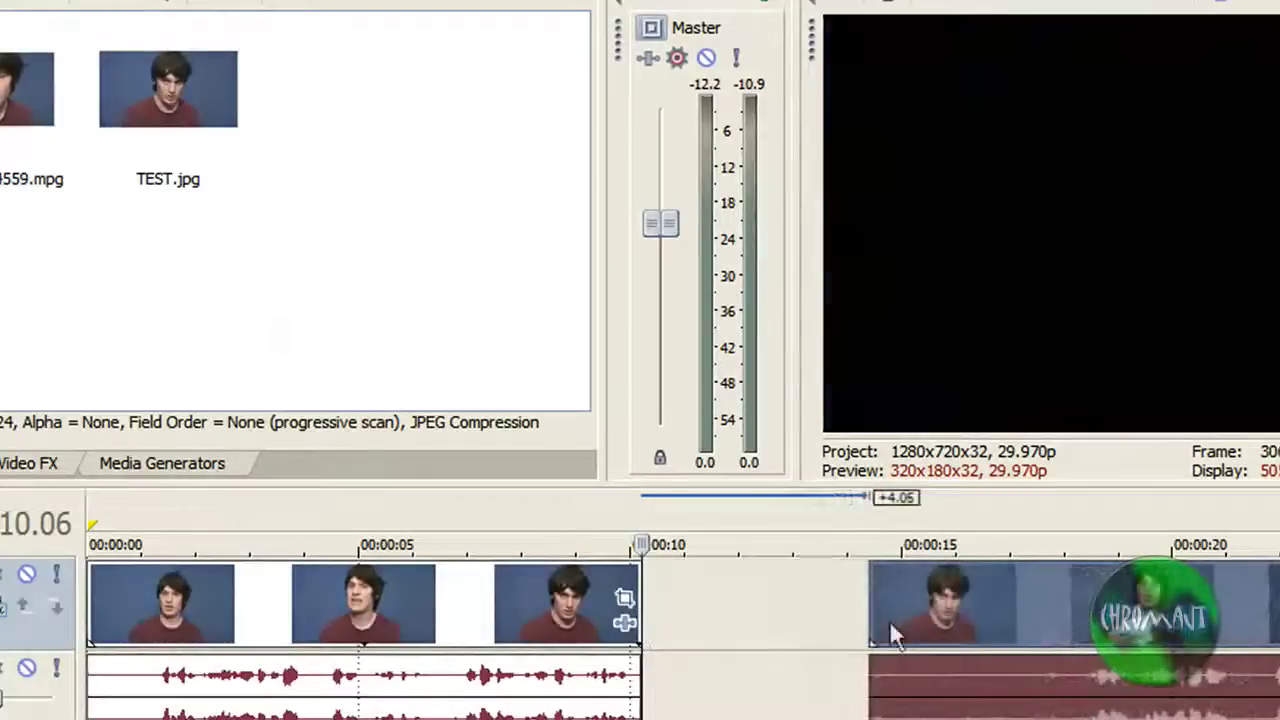
# Drop TEST.jpg into the gap as a brief freeze frame and slide the remaining clip against it.
pyautogui.moveTo(200, 110)
pyautogui.mouseDown()
pyautogui.moveTo(678, 716)
pyautogui.moveTo(662, 622)
pyautogui.mouseUp()
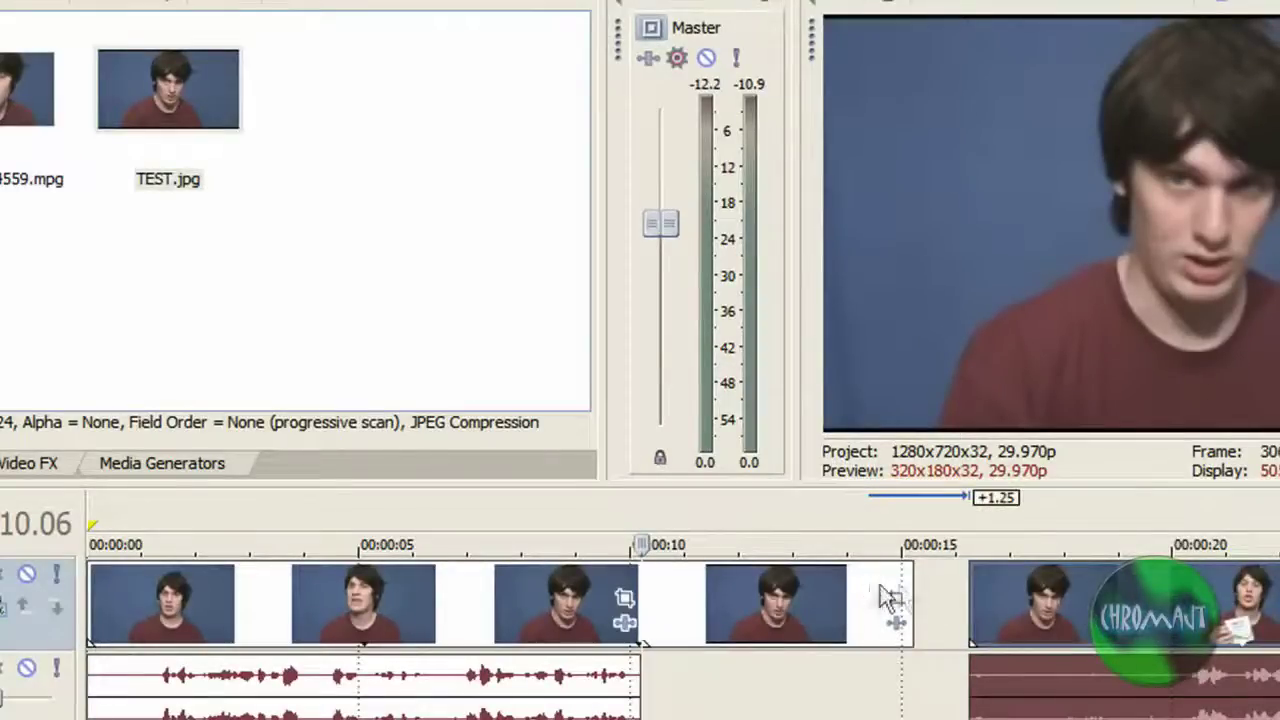
pyautogui.moveTo(903, 585); pyautogui.dragTo(713, 598)
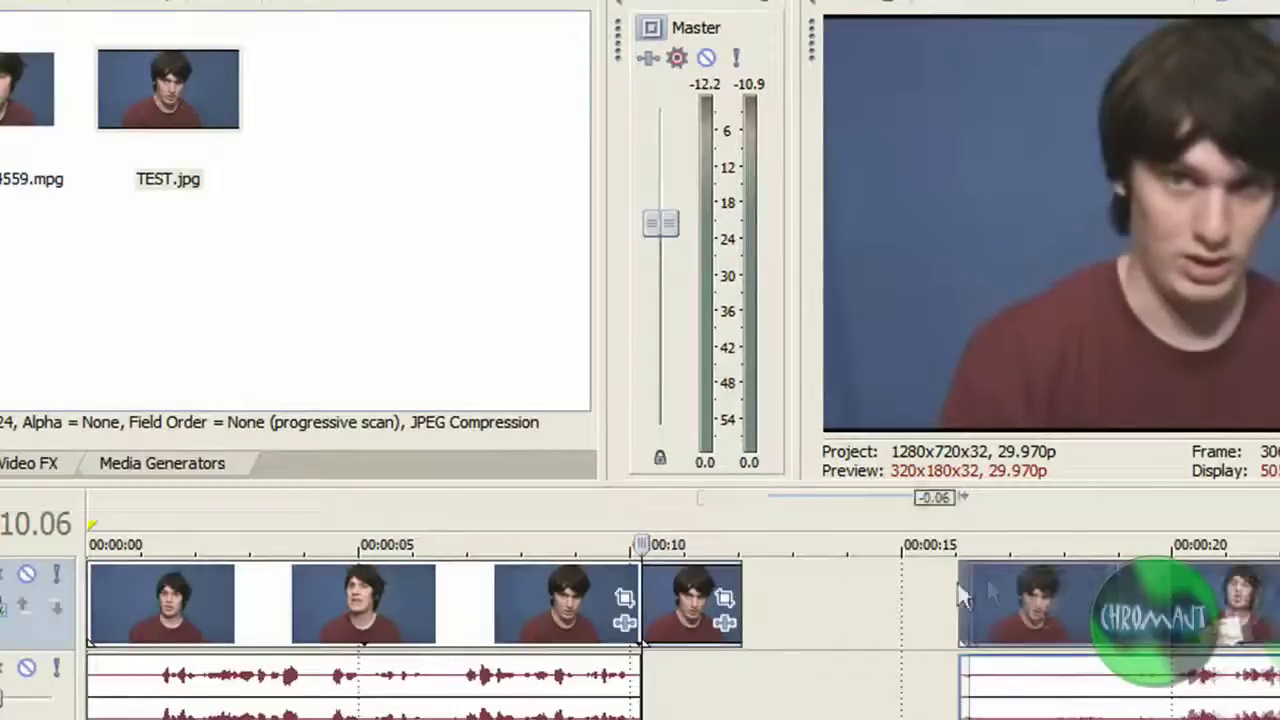
pyautogui.moveTo(748, 592); pyautogui.dragTo(742, 592)
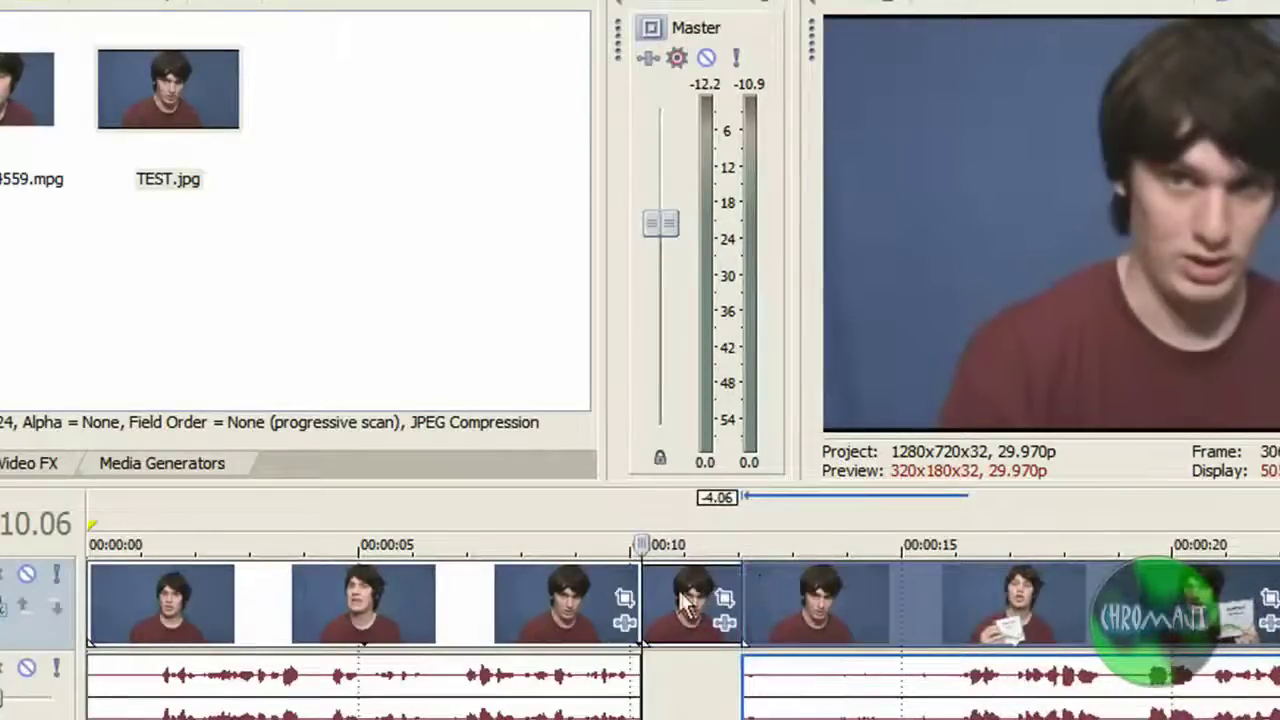
pyautogui.click(593, 597)
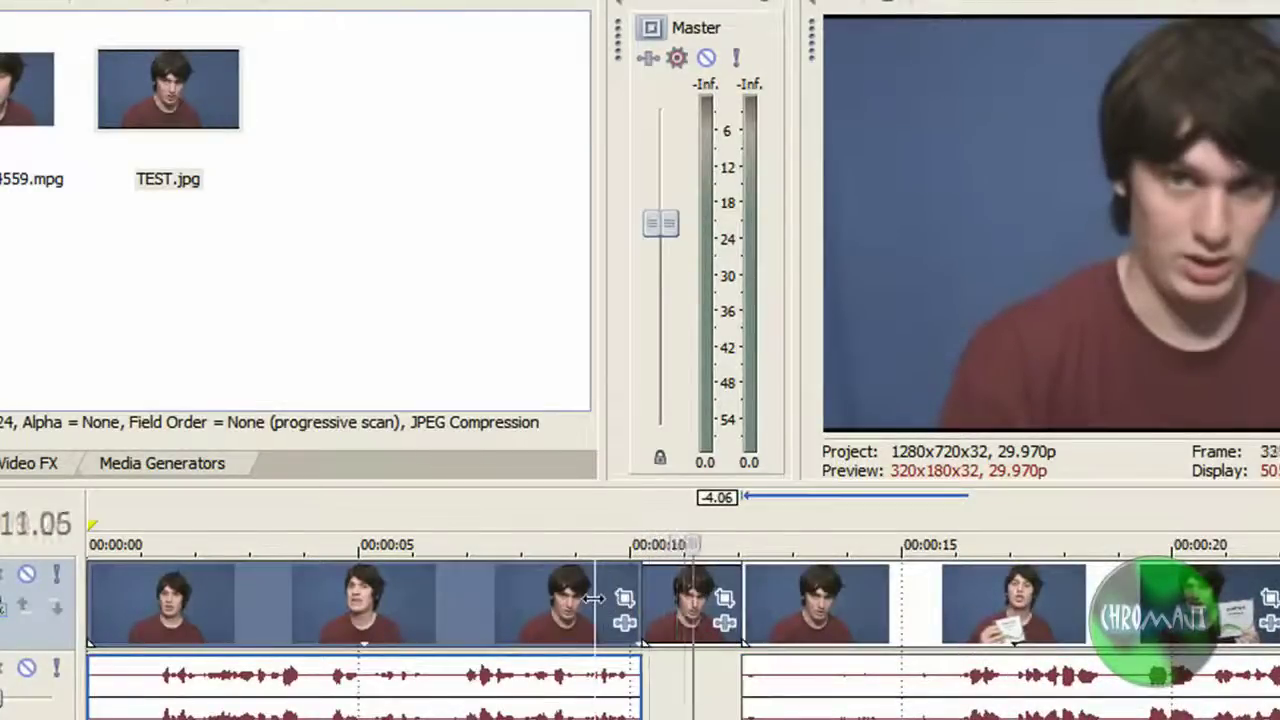